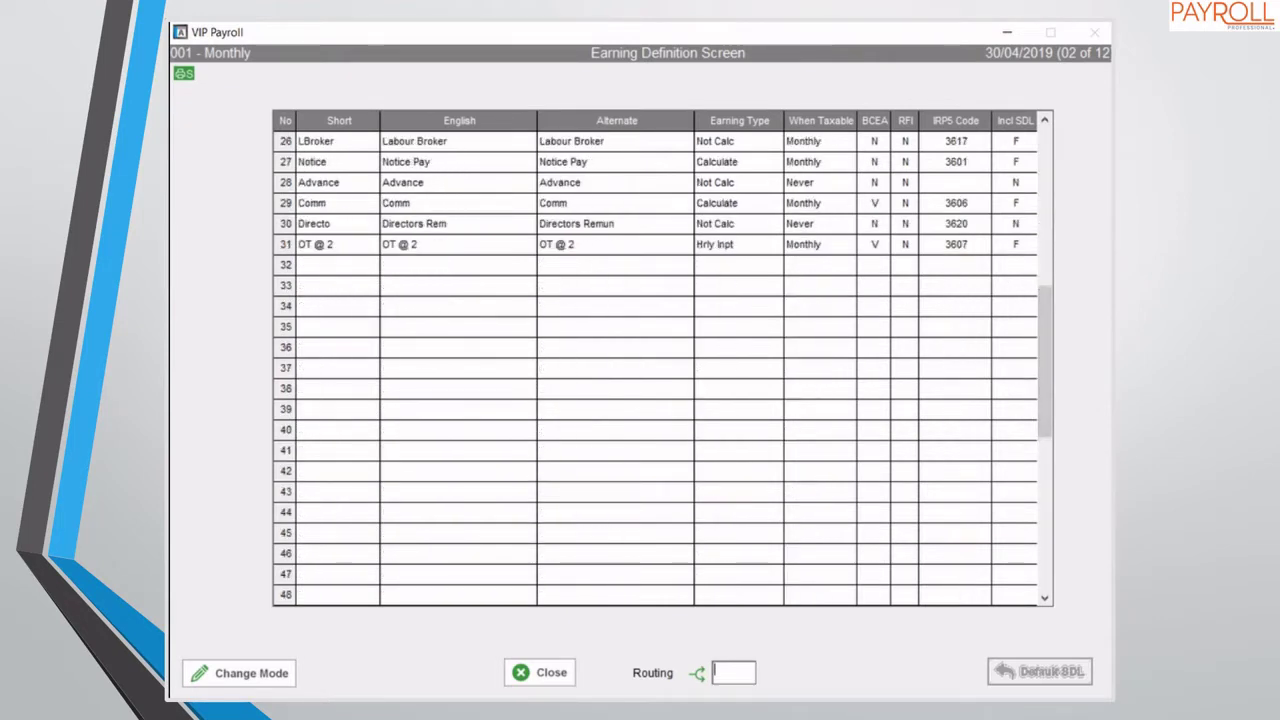
- Unlock the earning definitions and add OT @1.5 on line 32: Hrly Inpt, Monthly, BCEA V, RFI N, IRP5 code 3607, SDL F
left_click(239, 673)
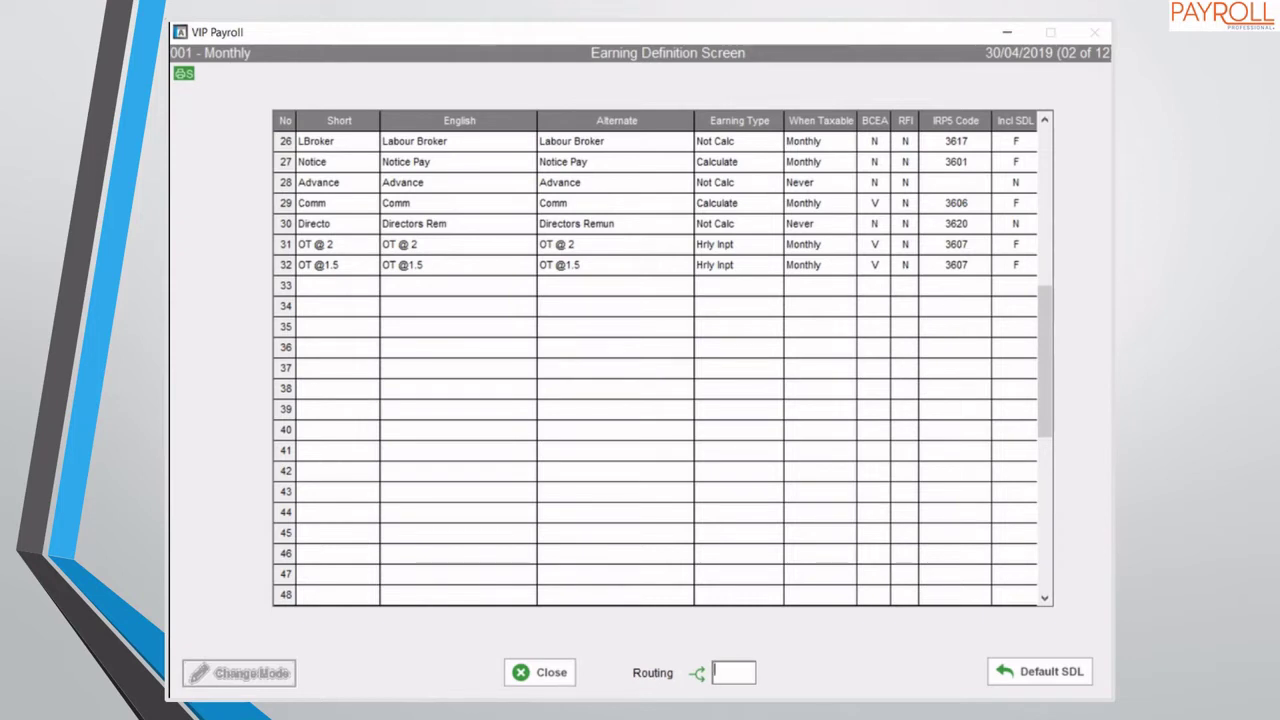
- Route to MOC and add method of calculation number 1 of type Fixed Amount for earning 32, OT @1.5
type("MOC")
key("Return")
key("Return")
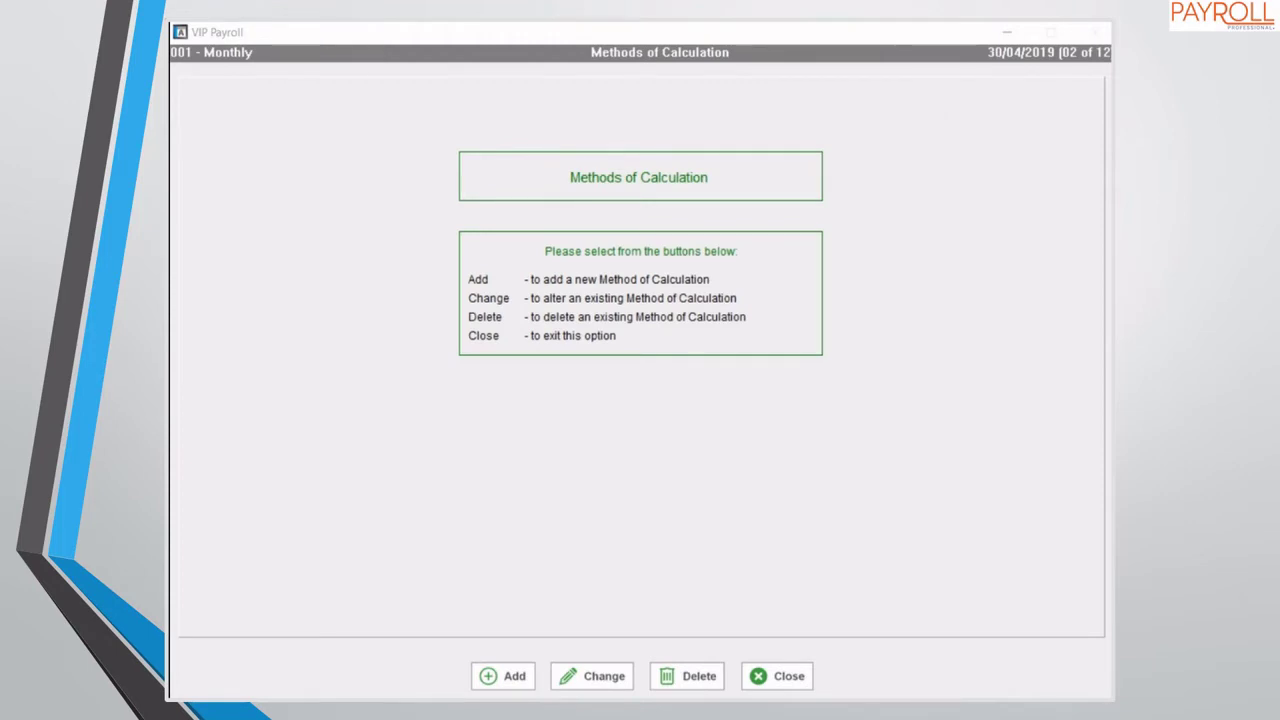
left_click(503, 676)
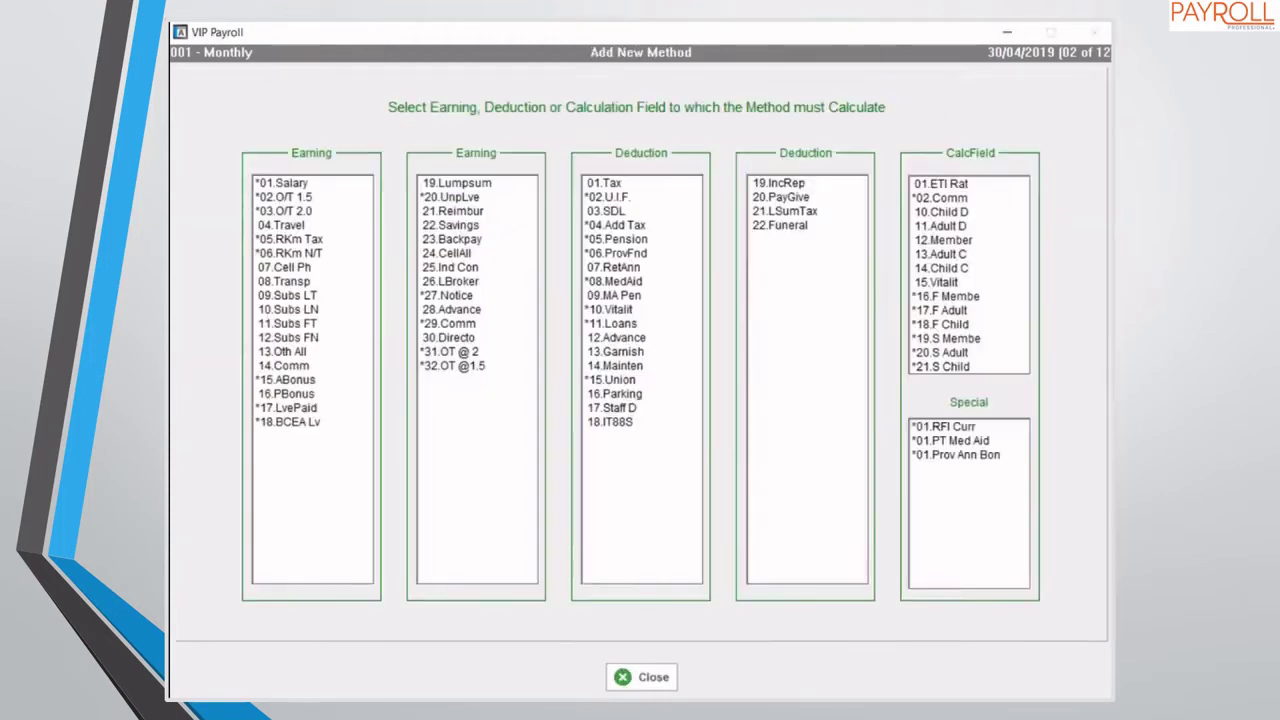
double_click(455, 366)
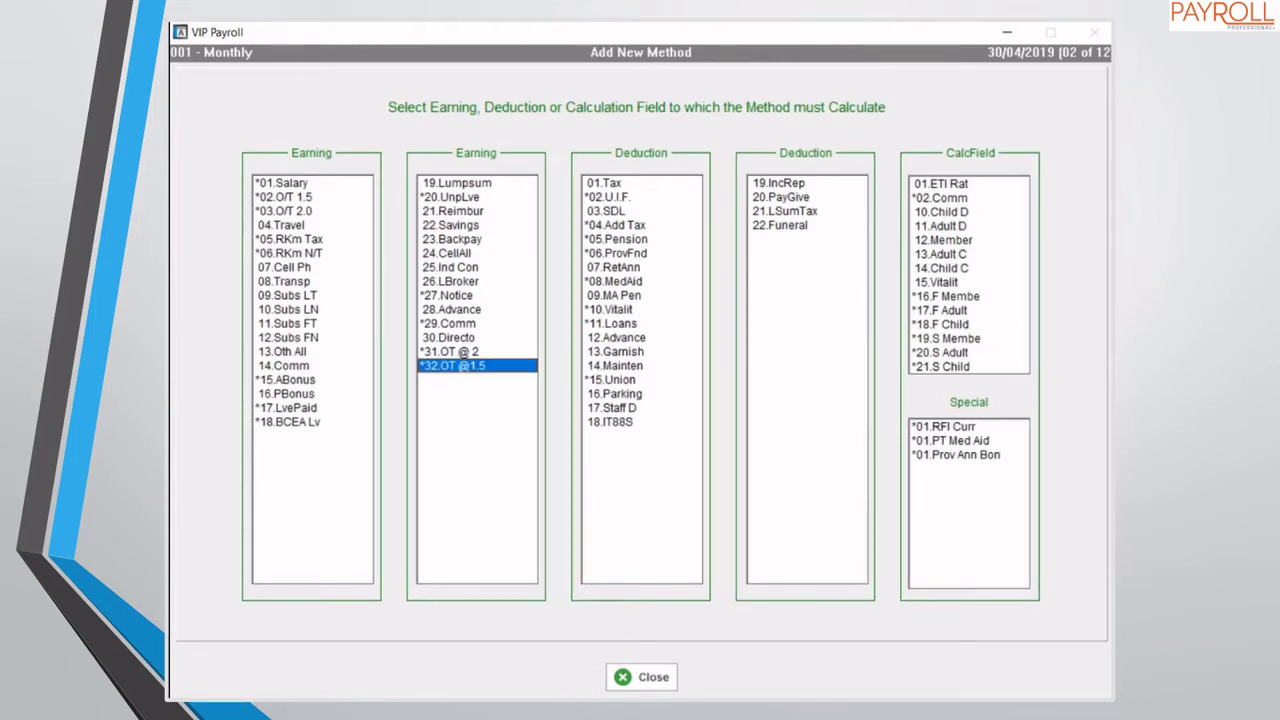
type("1")
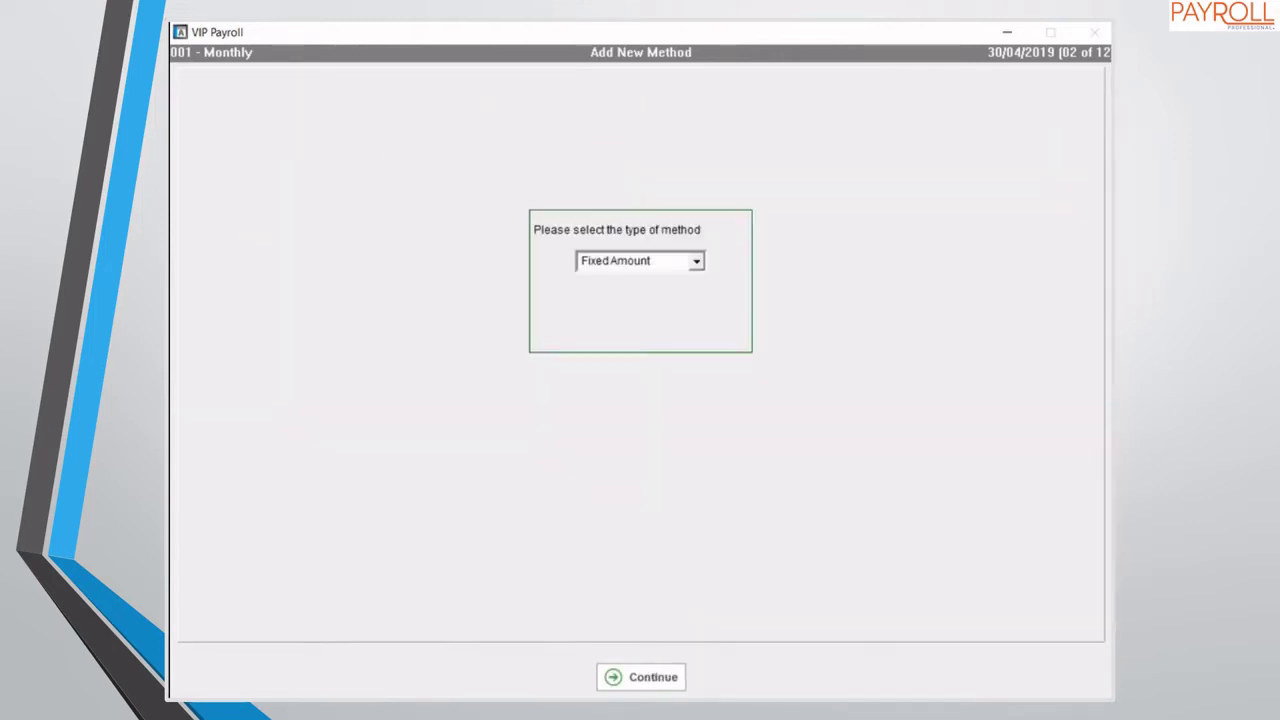
key("Return")
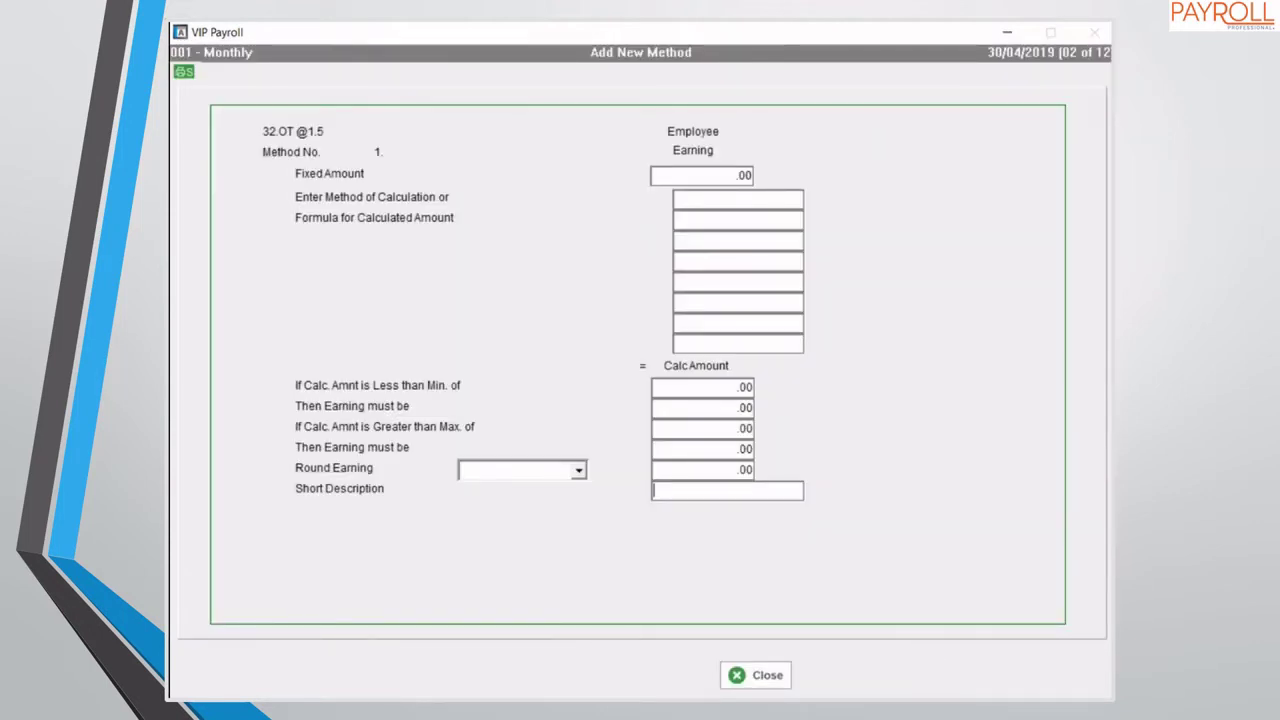
- Give the method the short description OT @ 1.5 and consult the lookup list of formula codes
type("OT @ 1.5")
key("Return")
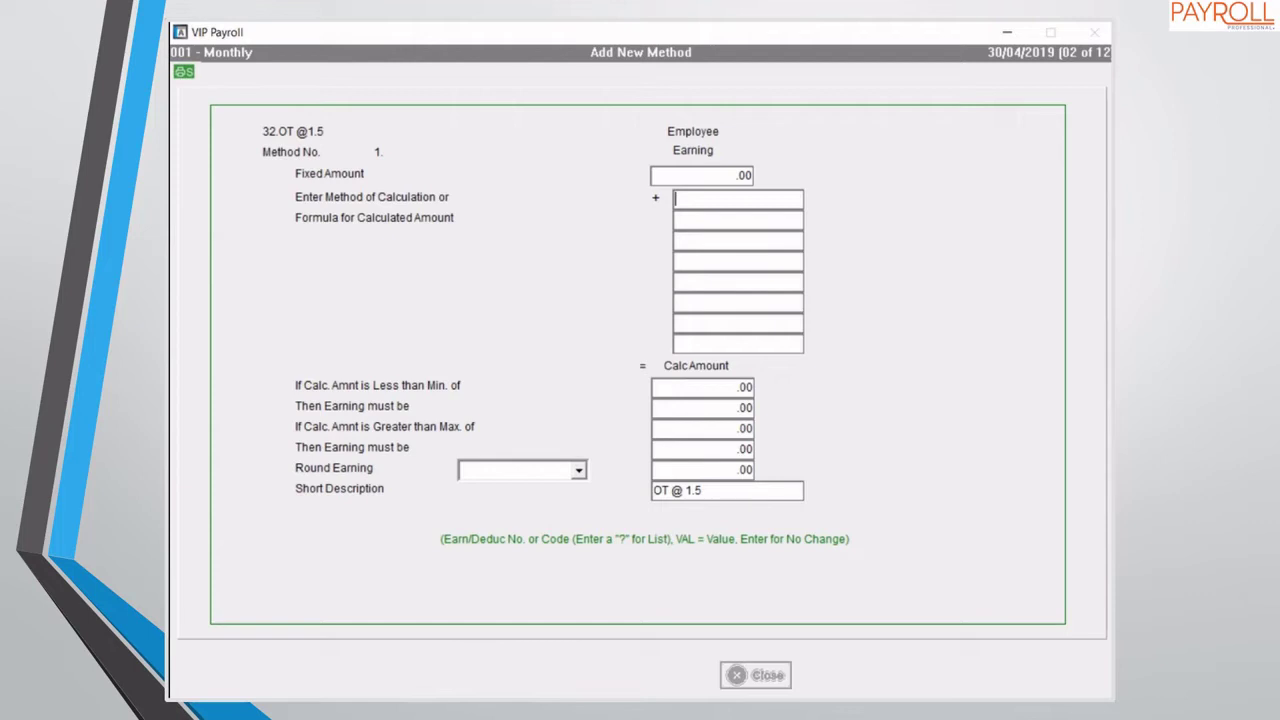
type("?")
key("Return")
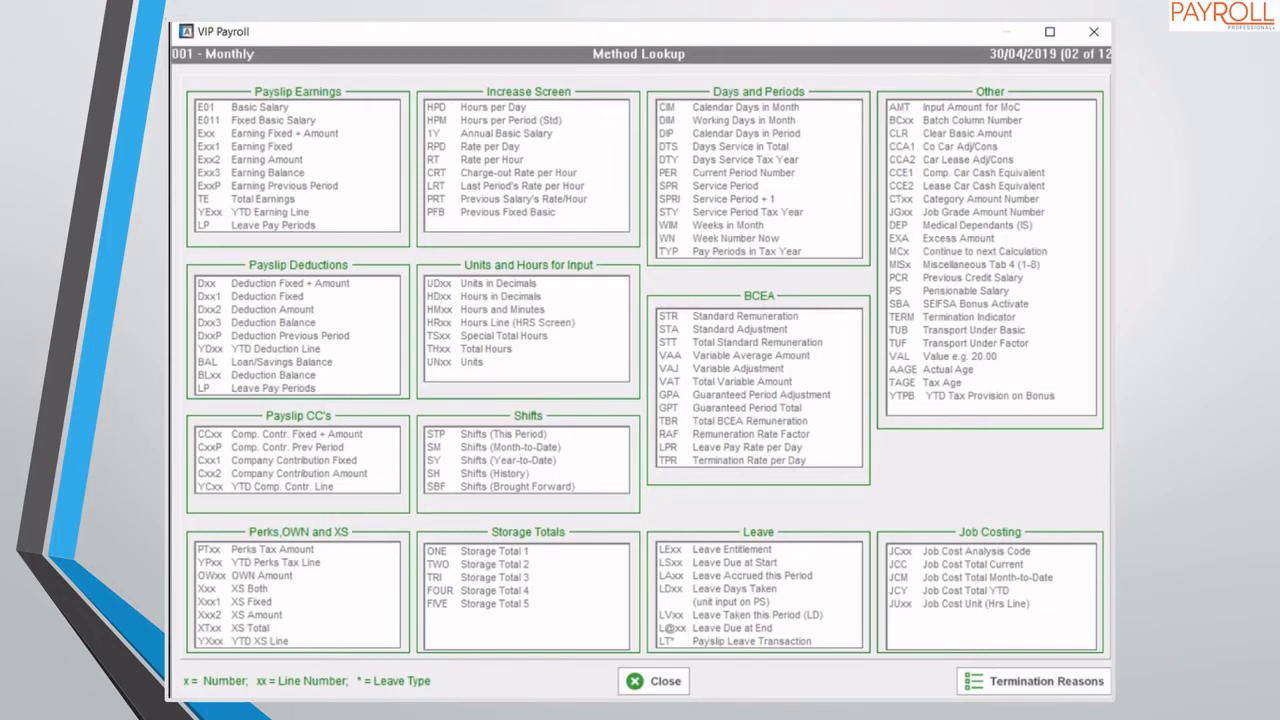
left_click(654, 681)
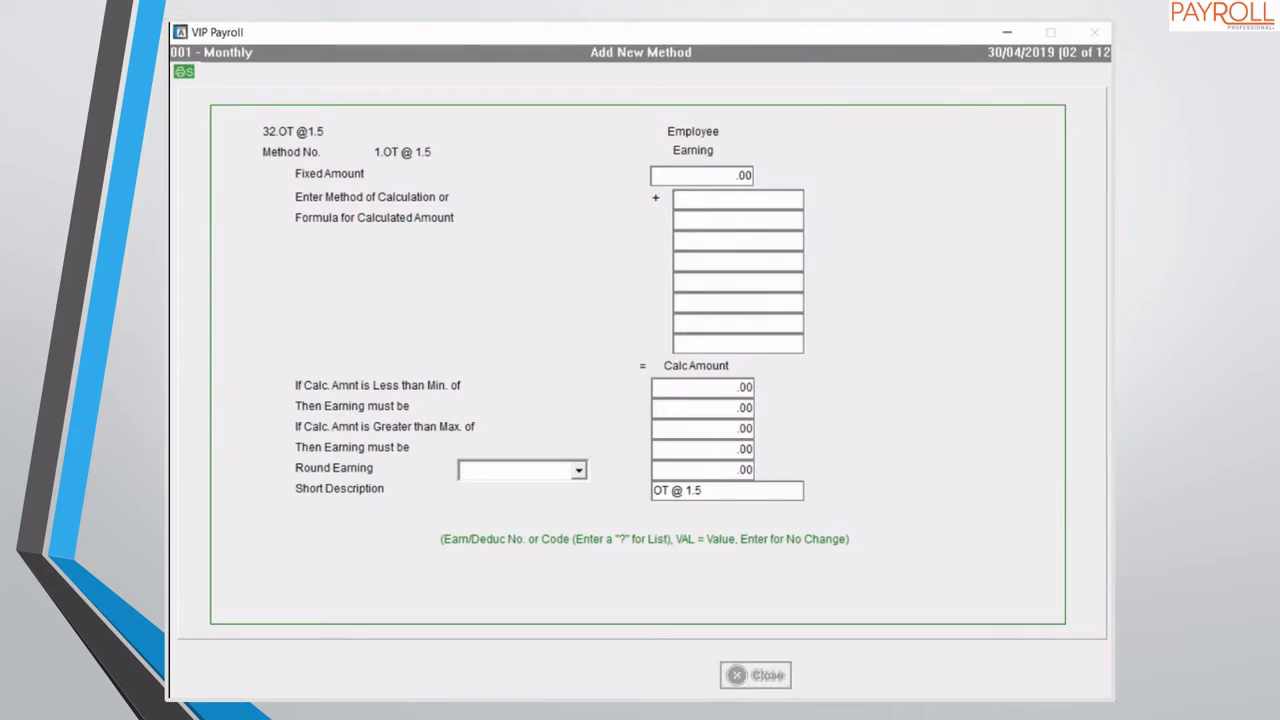
- Build the method's formula as rate per hour (RT) multiplied by a fixed value (VAL) of 1.5
type("RT")
key("Return")
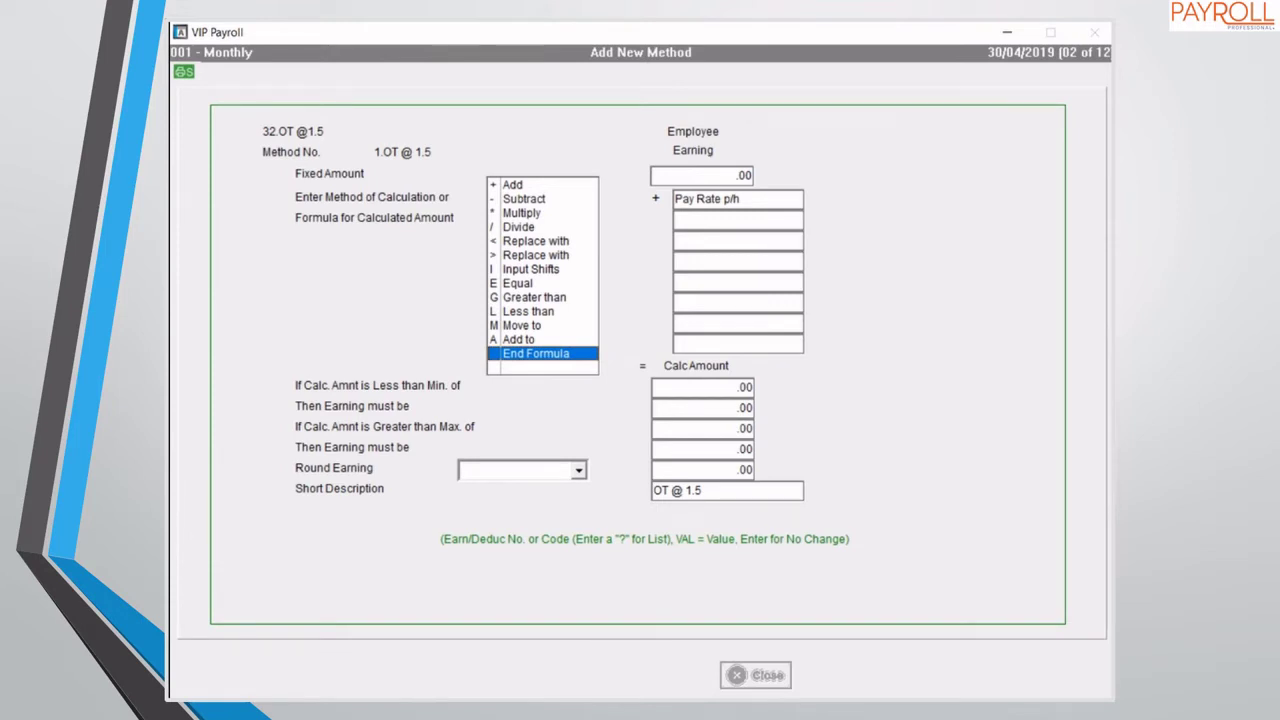
key("asterisk")
key("Return")
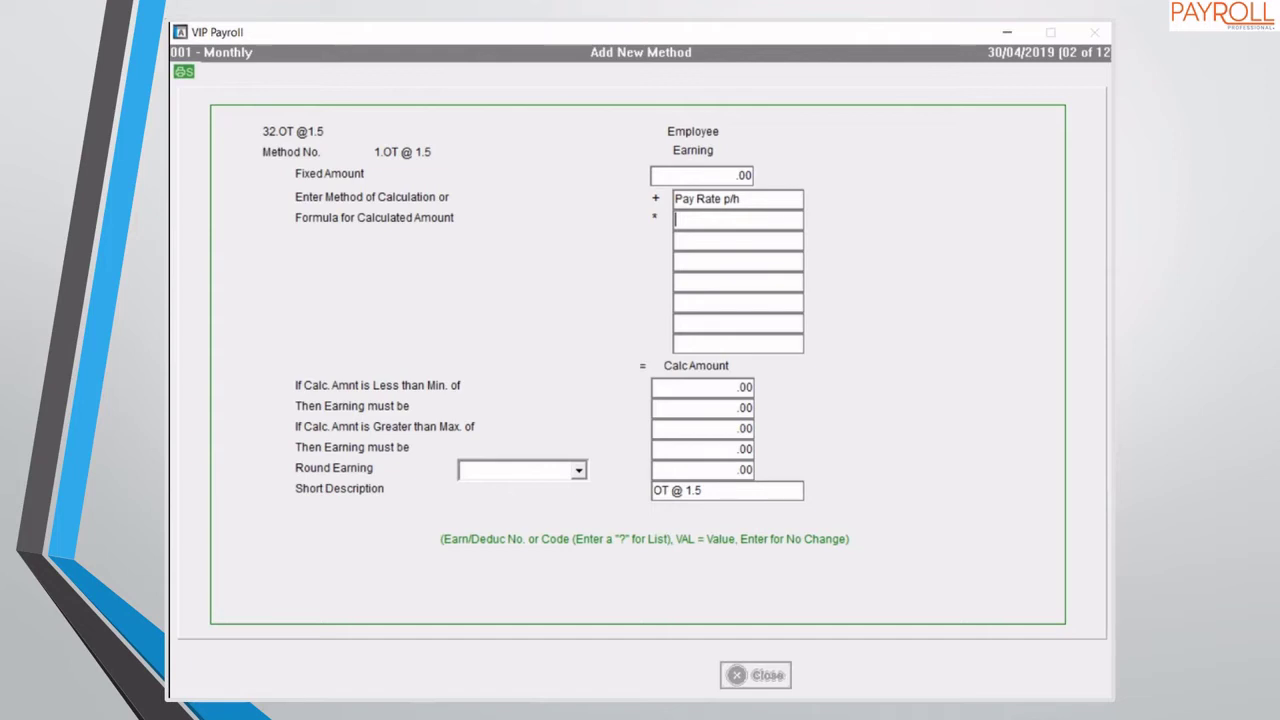
type("1.5")
key("Return")
type("VAL")
key("Return")
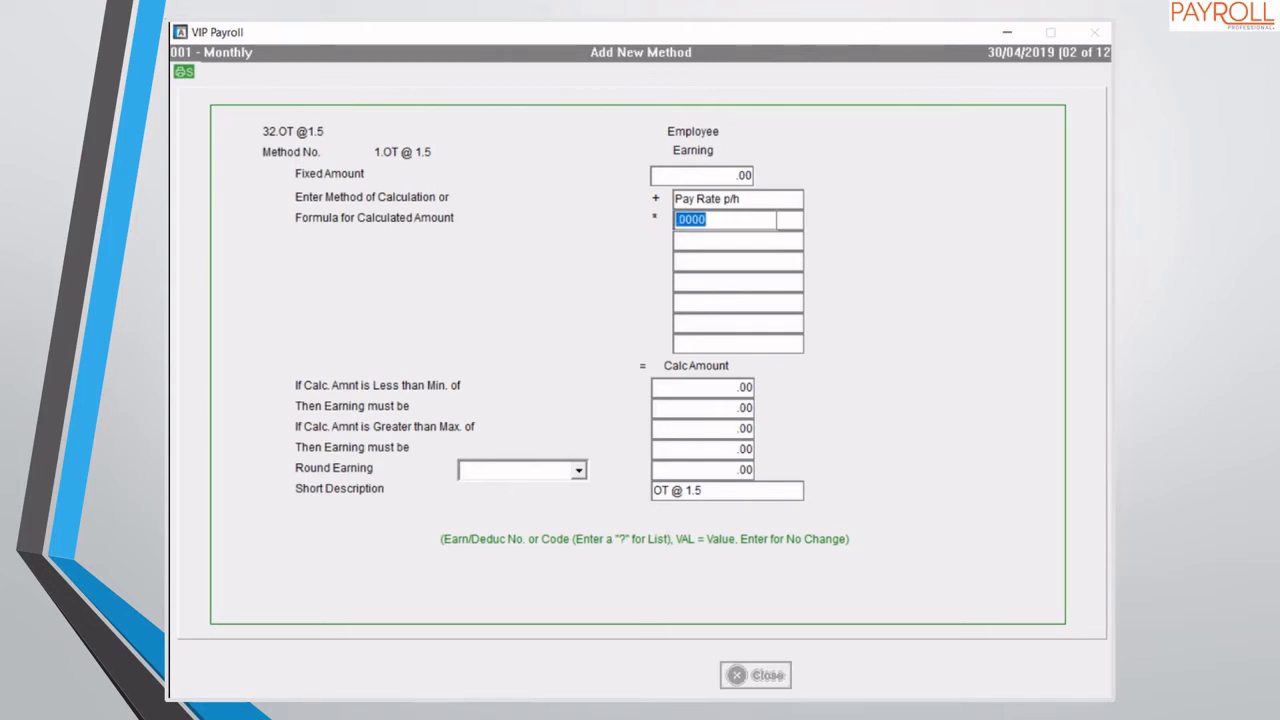
type("1.5")
key("Return")
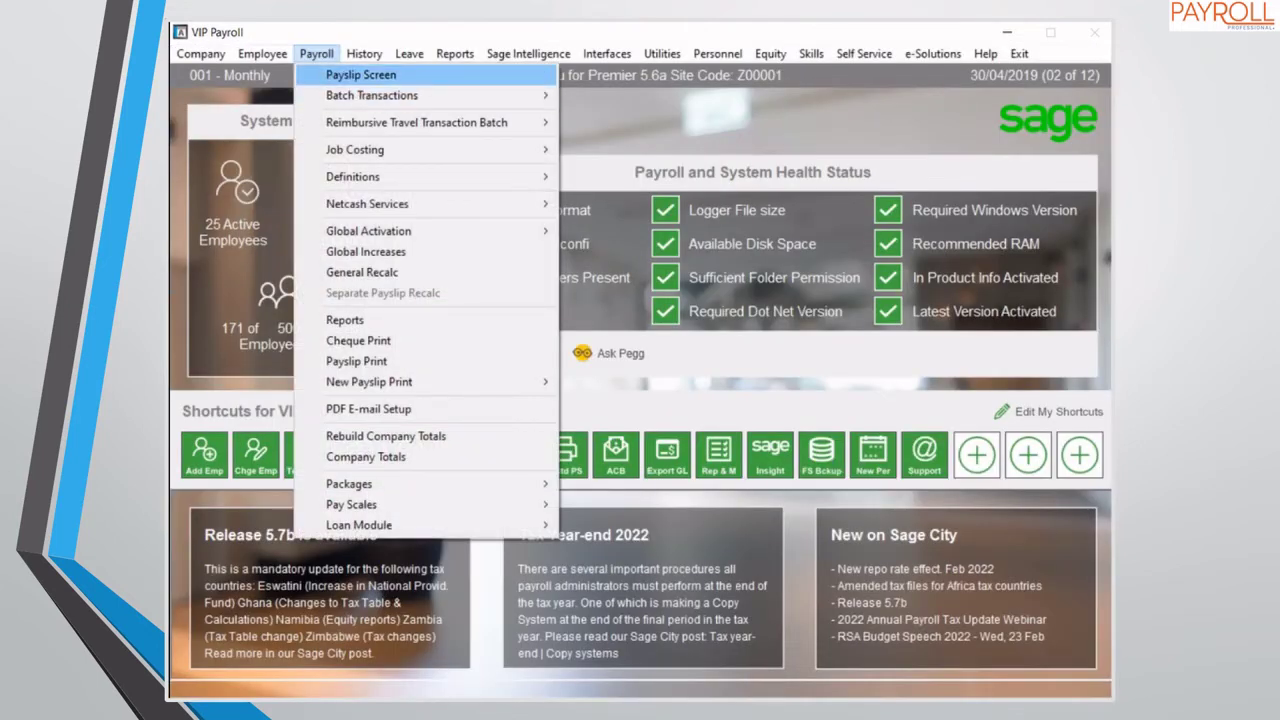
- Open the payslip screen for the employee whose code is already filled in
left_click(366, 39)
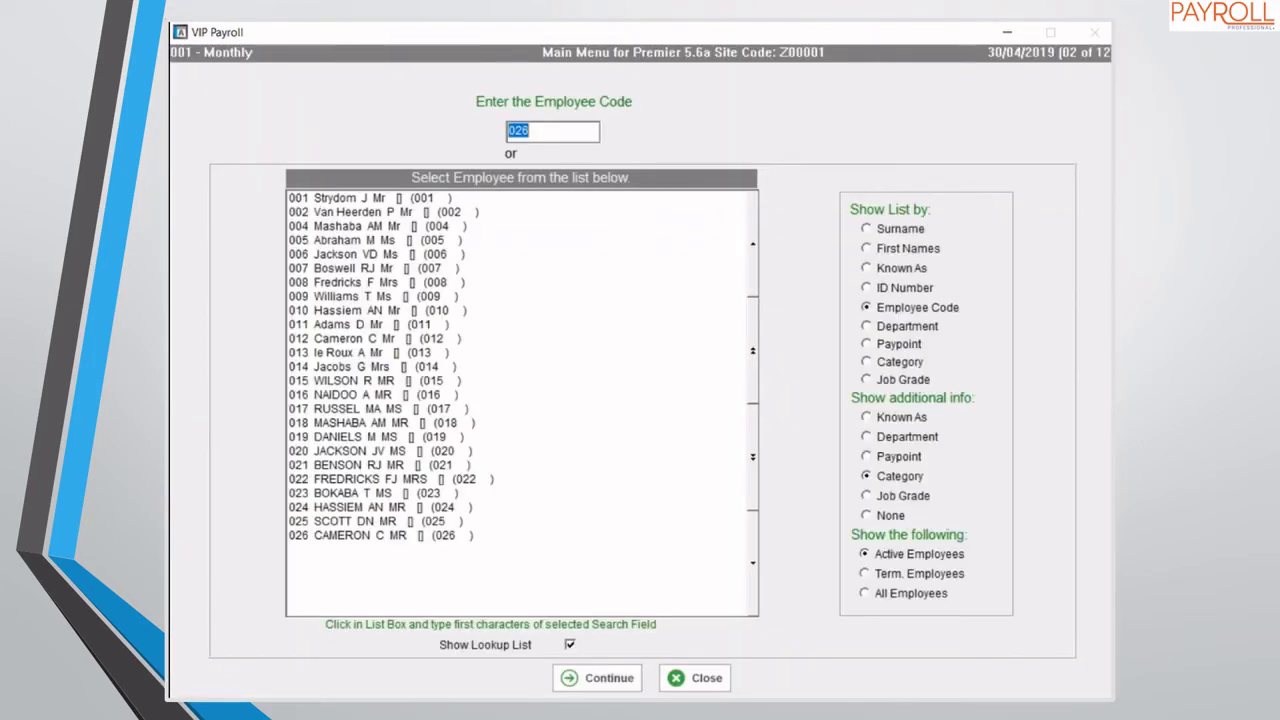
left_click(515, 198)
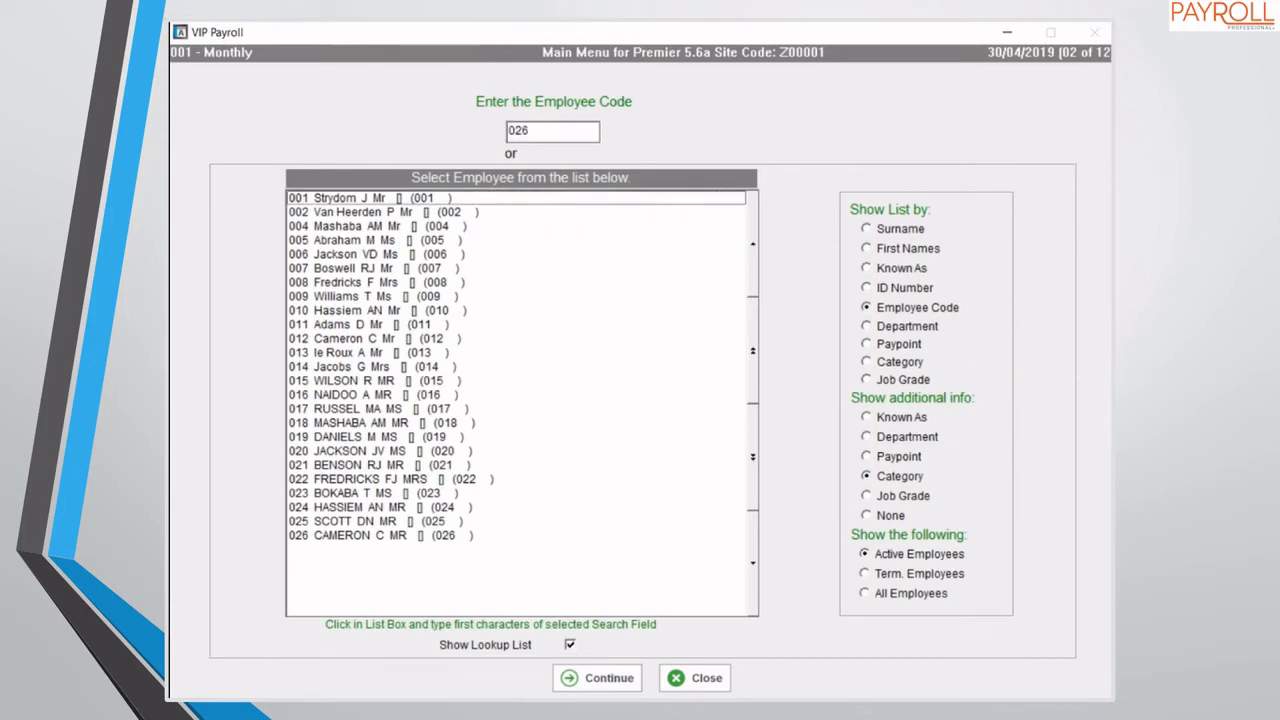
key("Return")
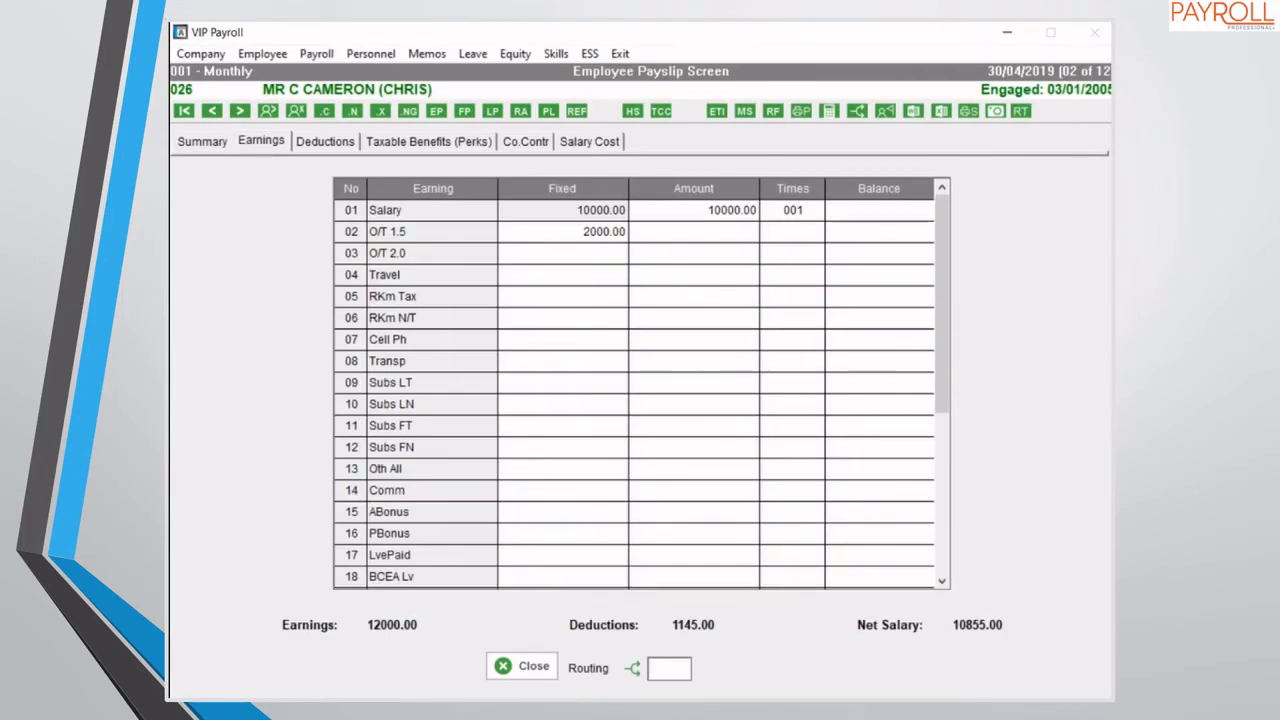
- Enter the overtime hours for earning line 32, OT @1.5, using method 1
left_click_drag(942, 310, 942, 467)
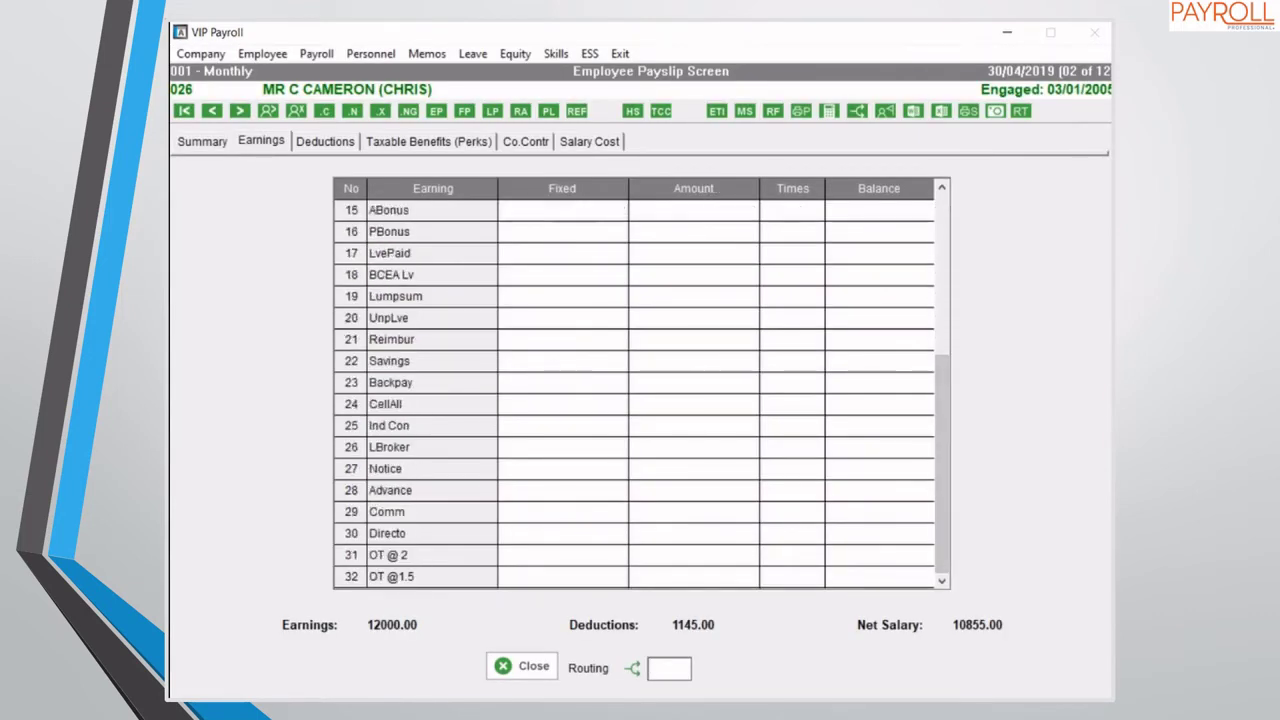
left_click(694, 577)
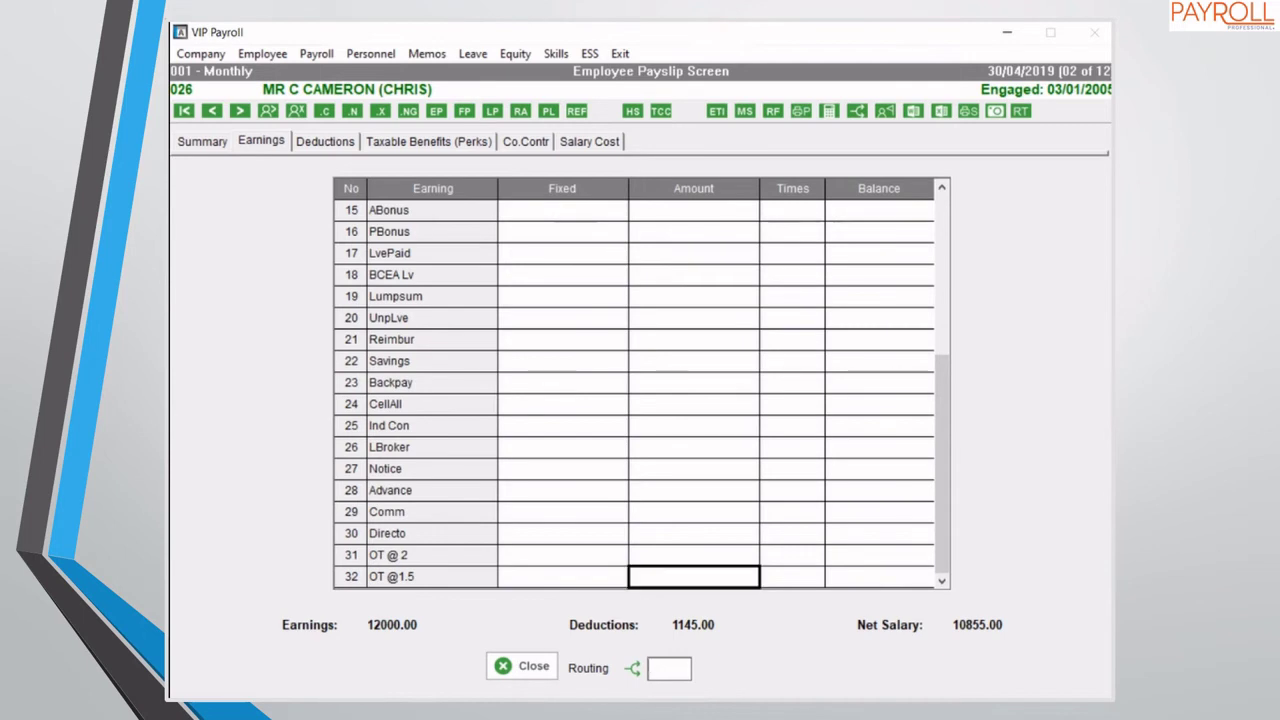
key("Return")
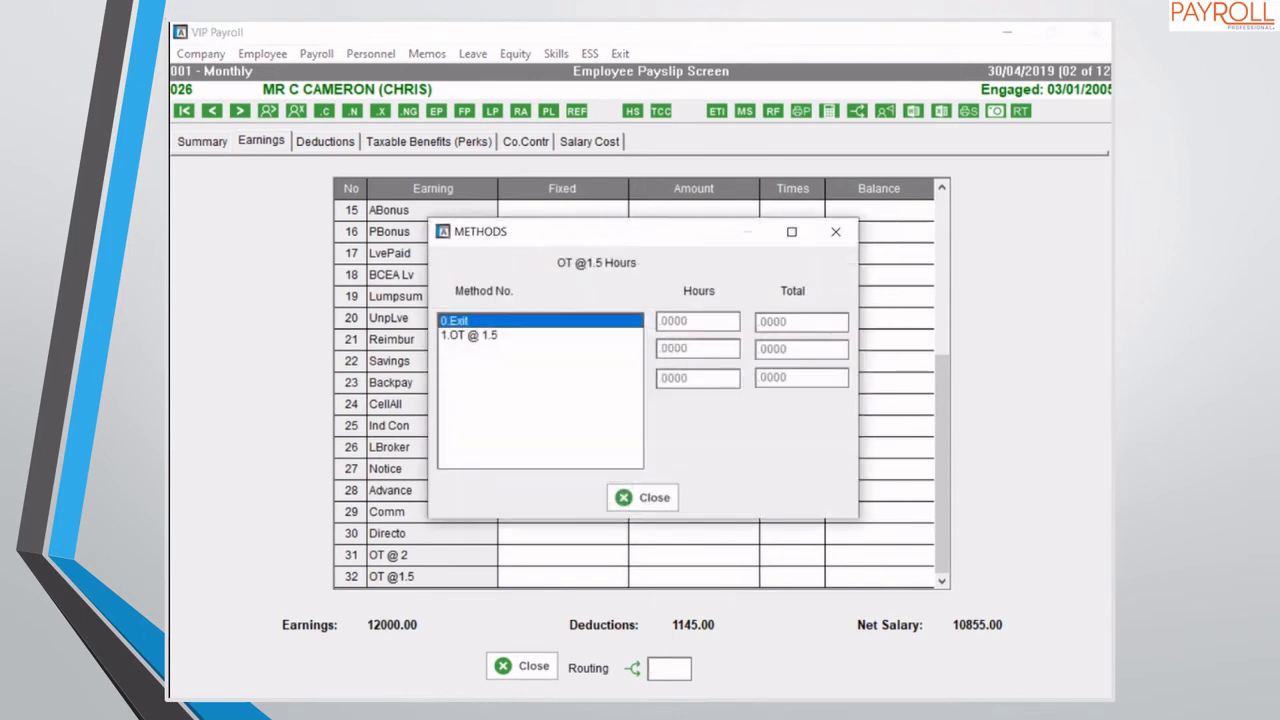
double_click(470, 336)
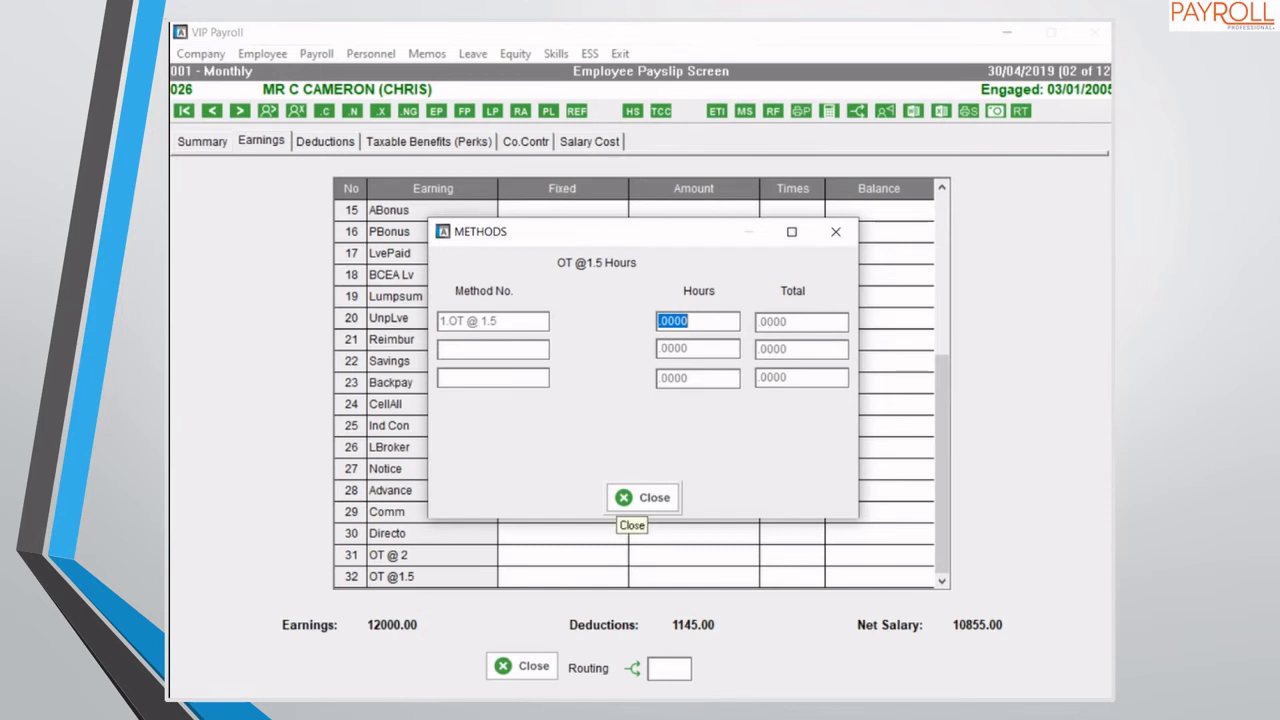
type("5")
key("Return")
left_click(643, 497)
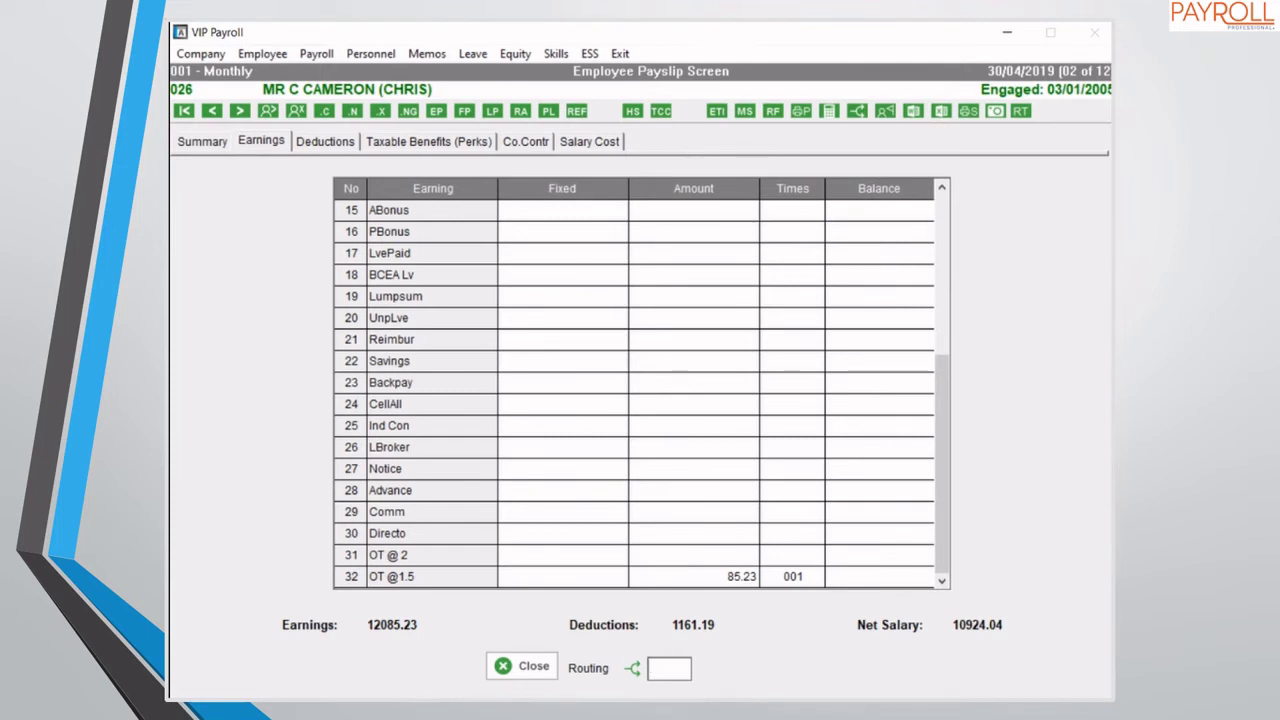
- Route from the payslip to the employee's Increase Screen with INC to check the hourly pay rate
key("Page_Up")
type("lNC")
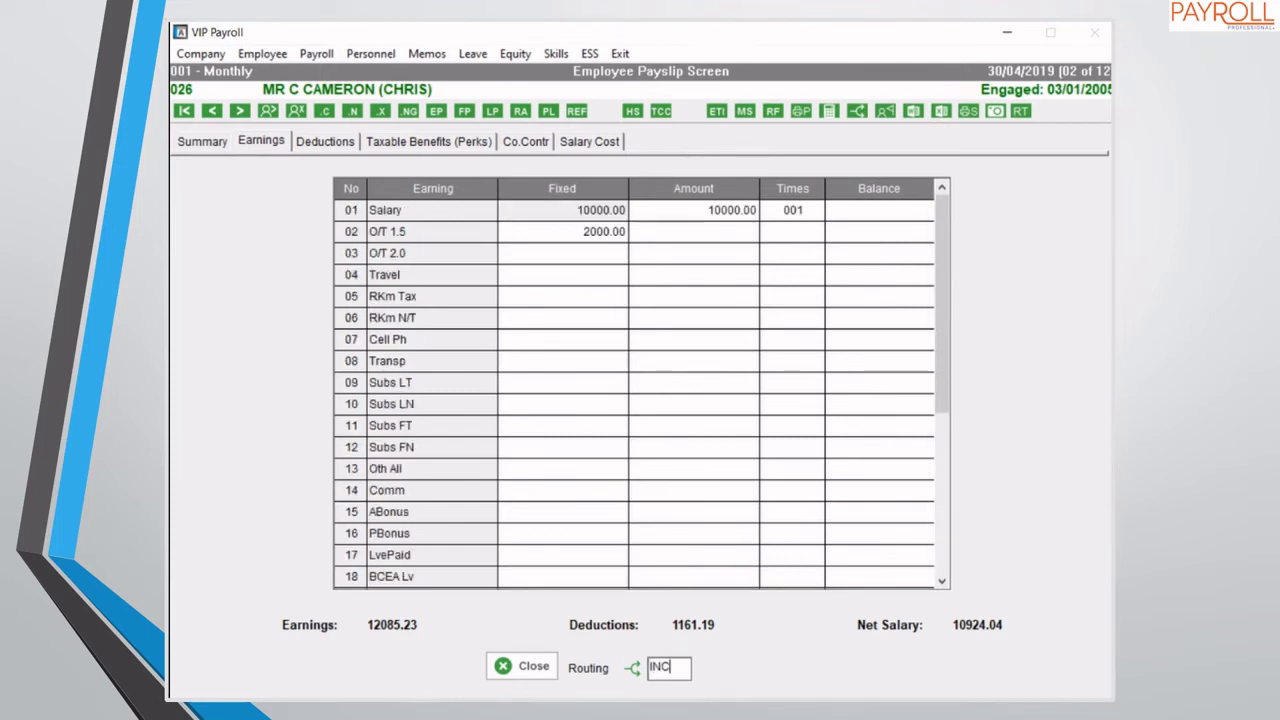
key("Return")
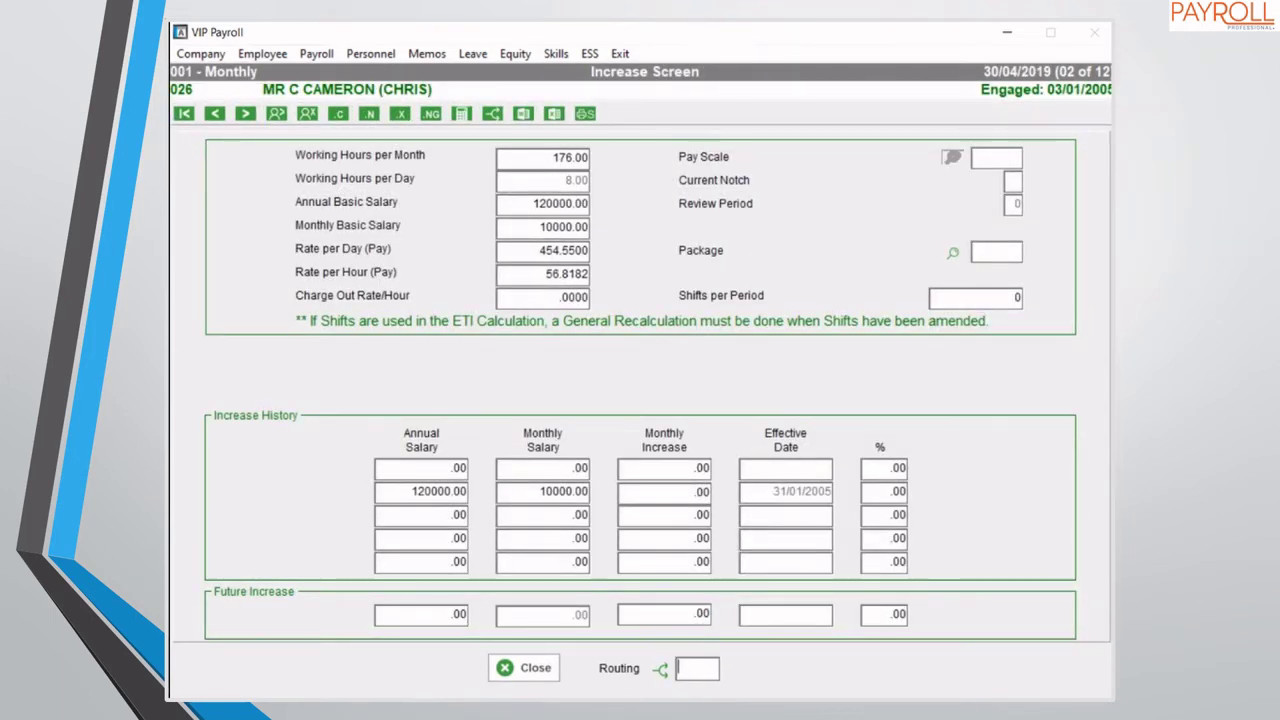
- Switch to Calculator and multiply the hourly rate of 56.82 by 1.5
key("alt+Tab")
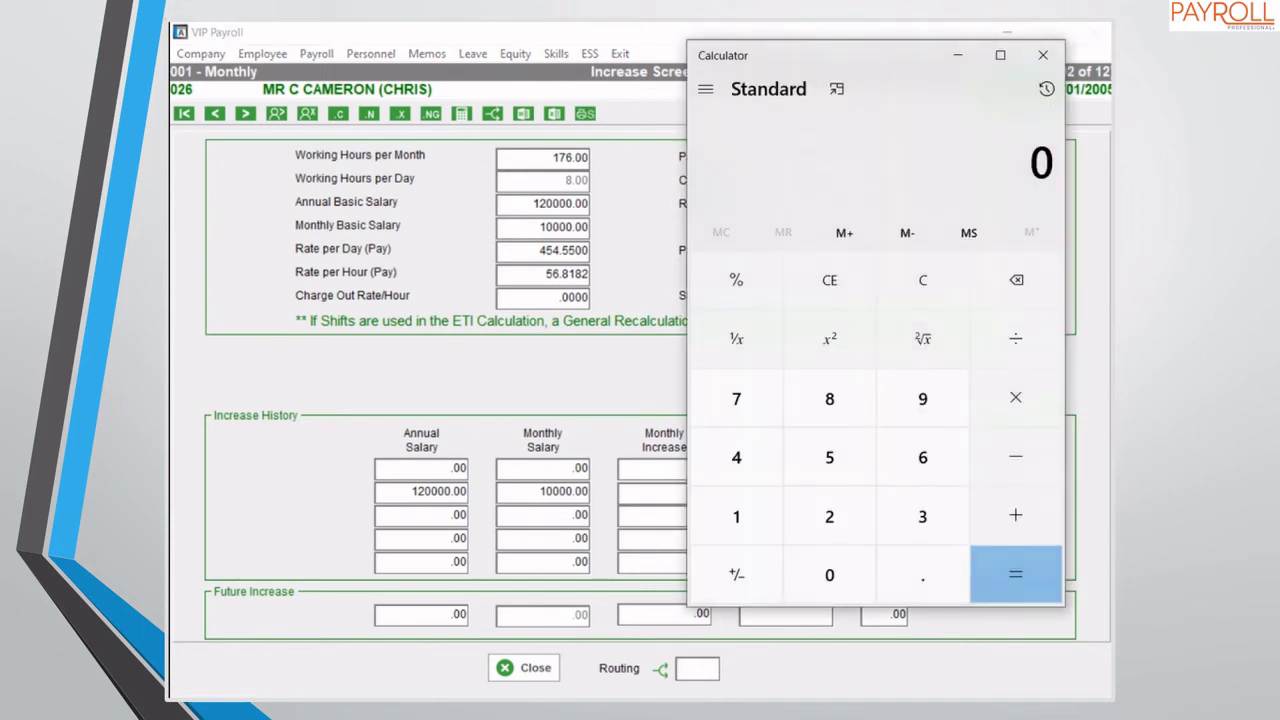
type("56.82*")
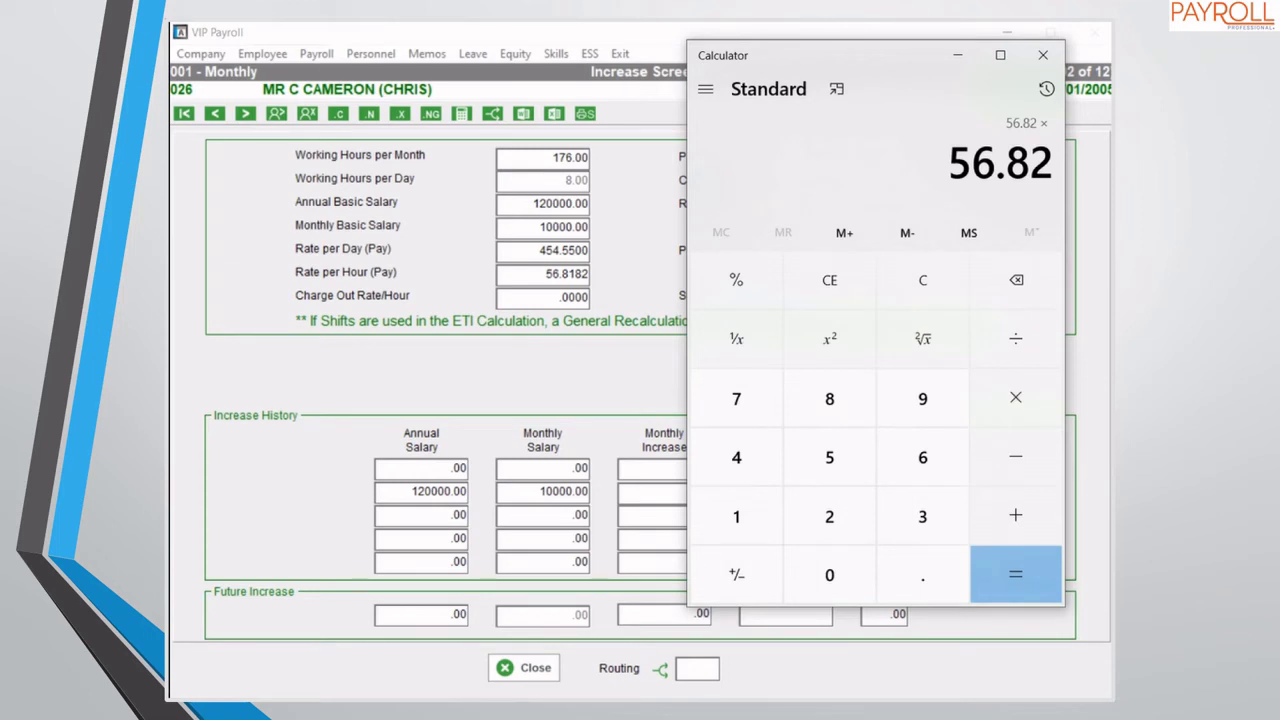
type("1.5")
key("Return")
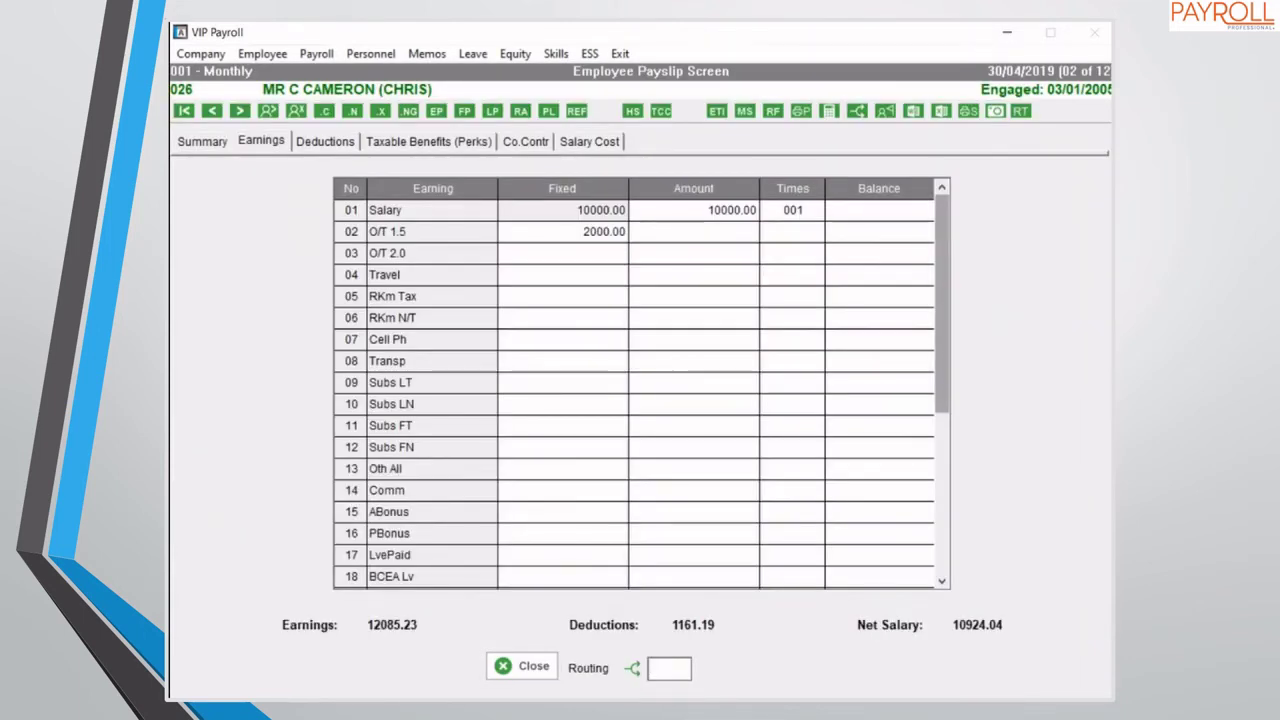
- Examine the OT @1.5 amount on line 32 of the employee's payslip earnings
scroll(640, 390, "down", 4)
left_click_drag(942, 450, 942, 464)
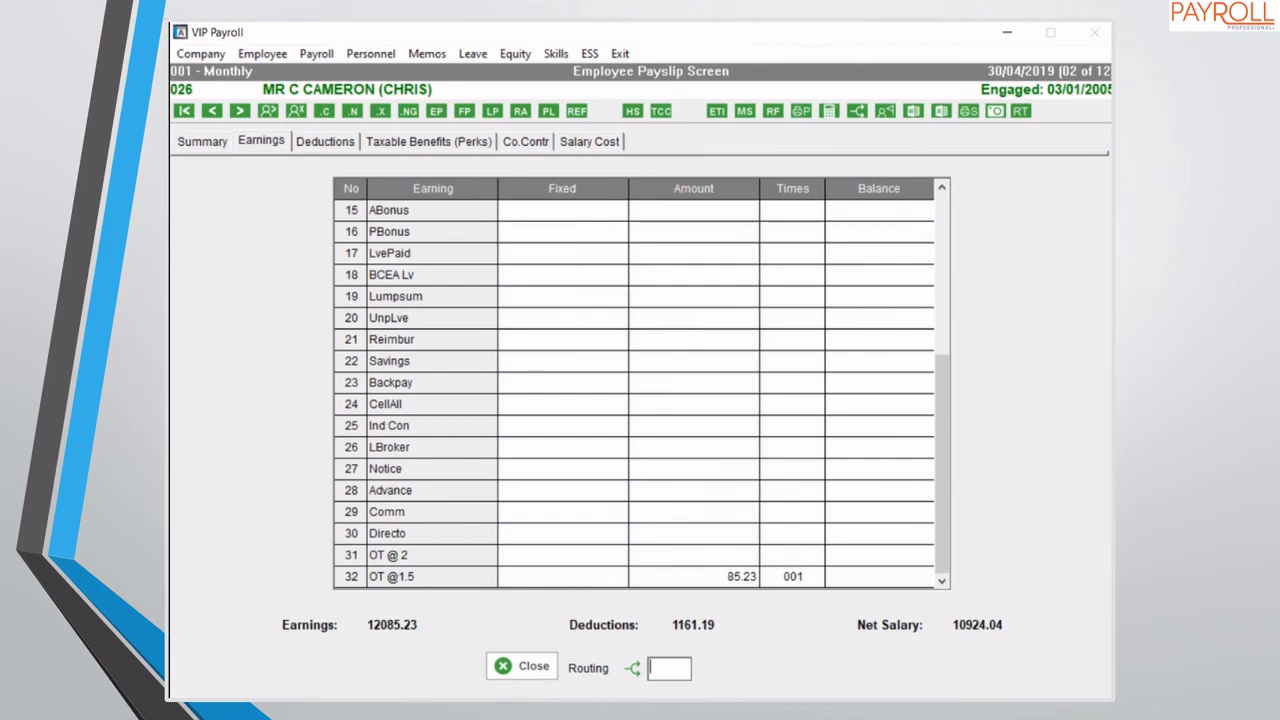
scroll(641, 383, "up", 5)
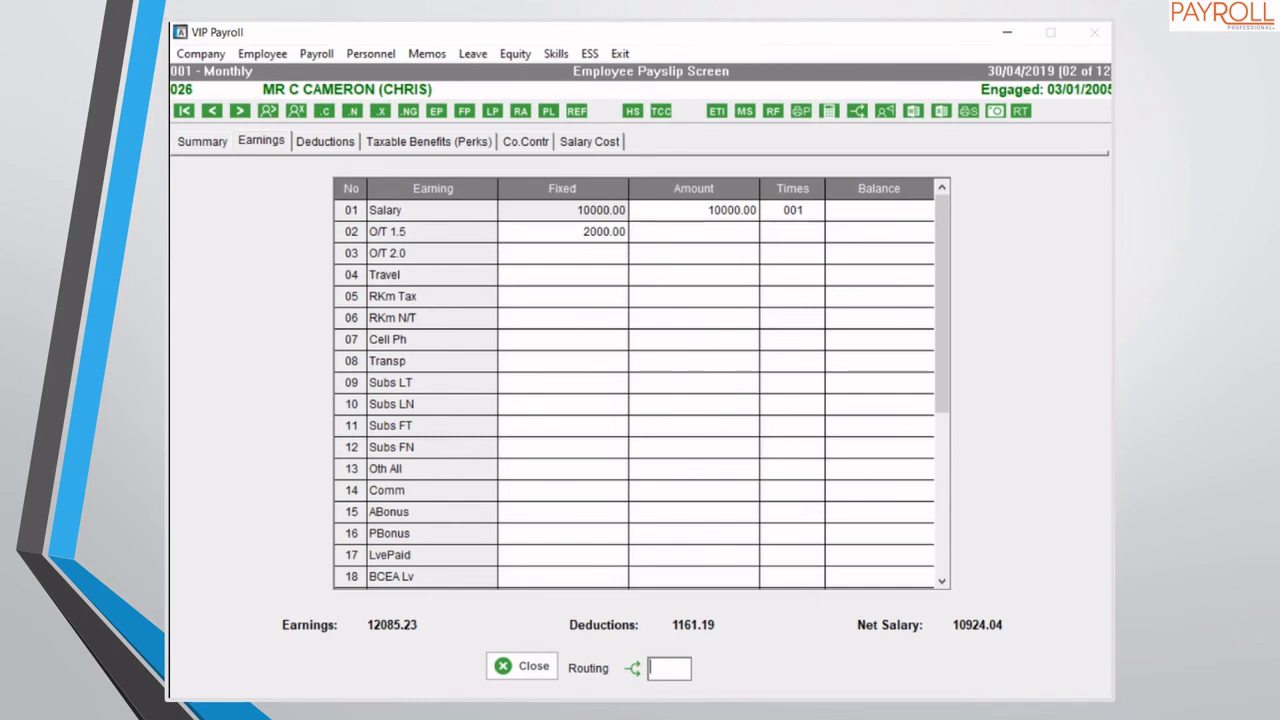
- Route to the employee's linking screen with MC and link the ProvFnd deduction to method 1, 7.5%
type("MC")
key("Return")
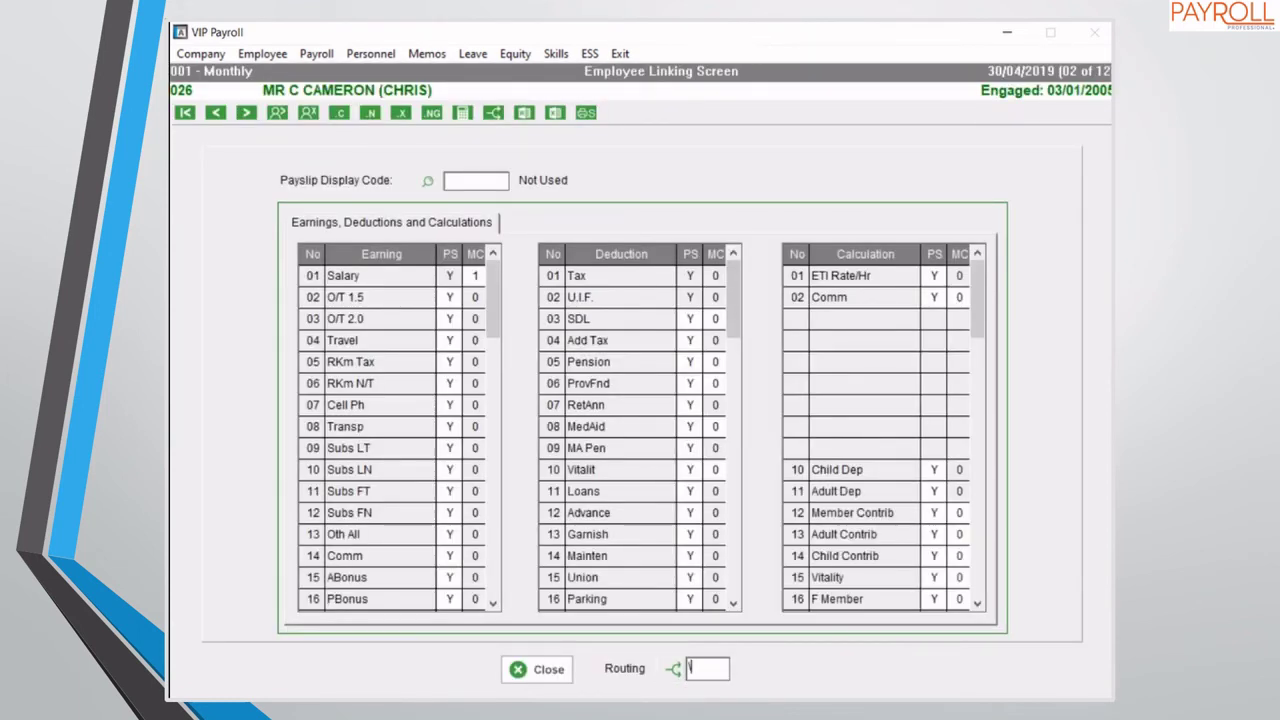
left_click(715, 384)
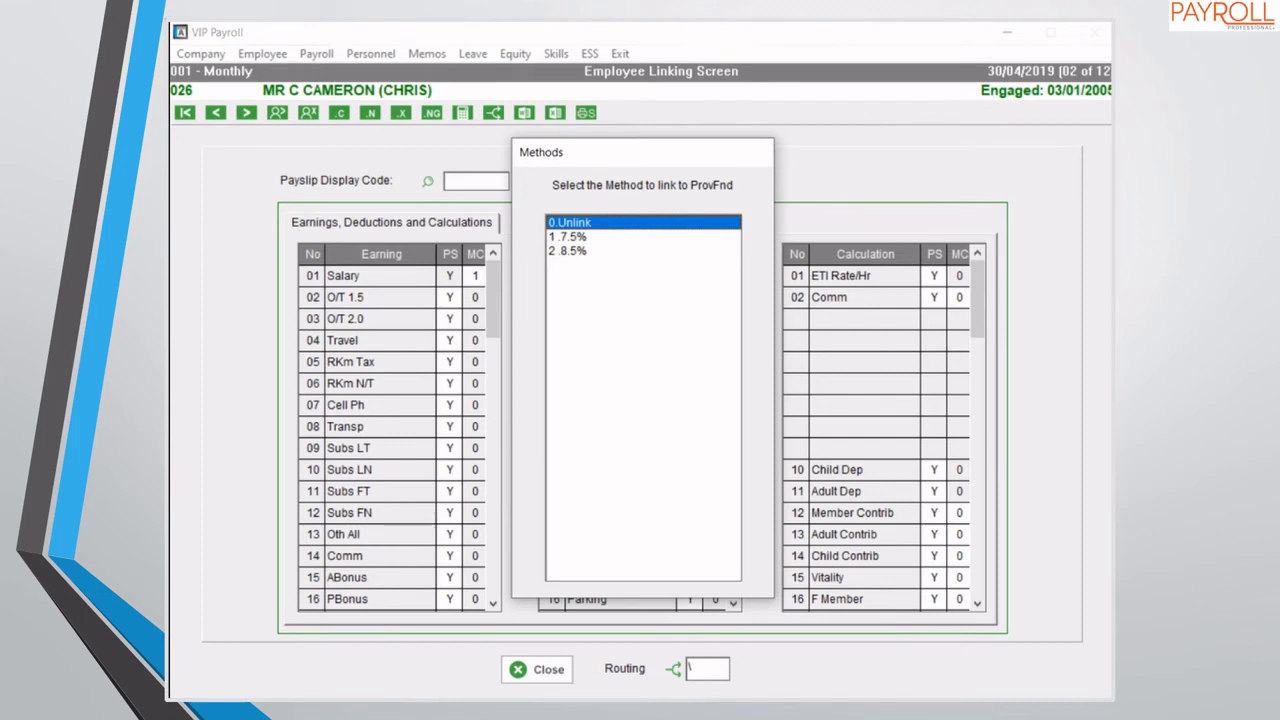
key("Down")
key("Return")
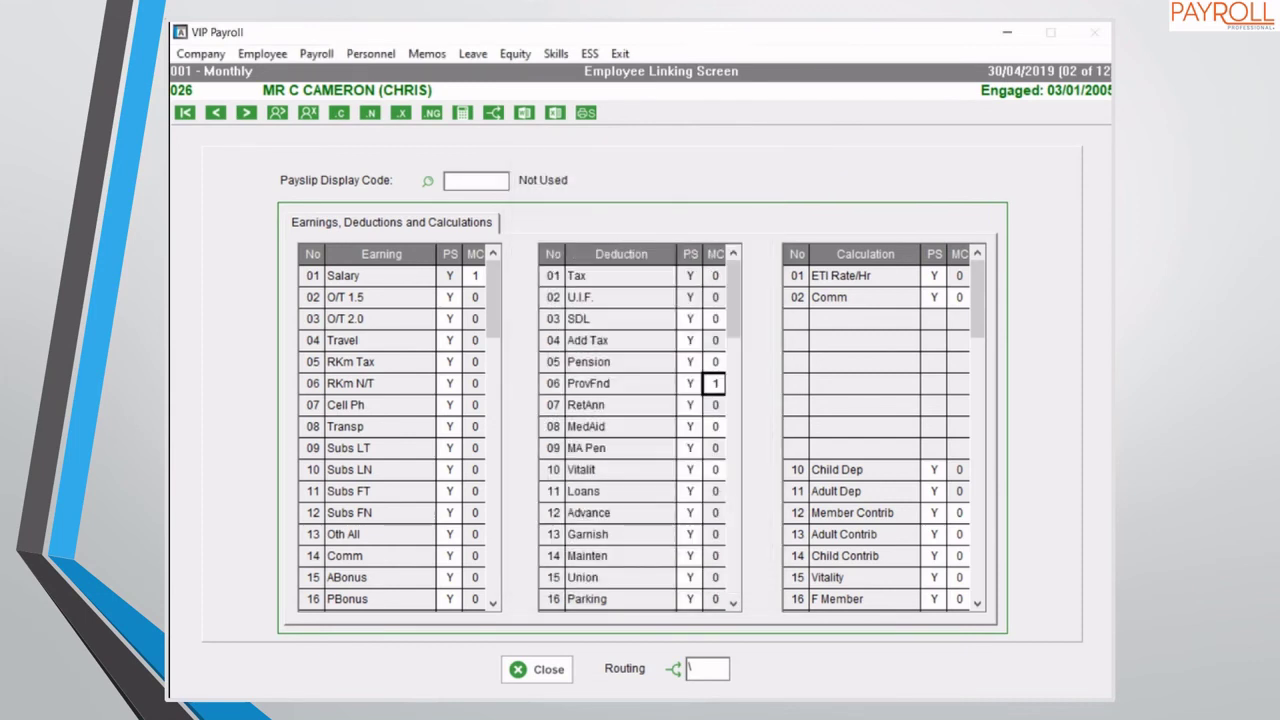
left_click(537, 669)
left_click(537, 669)
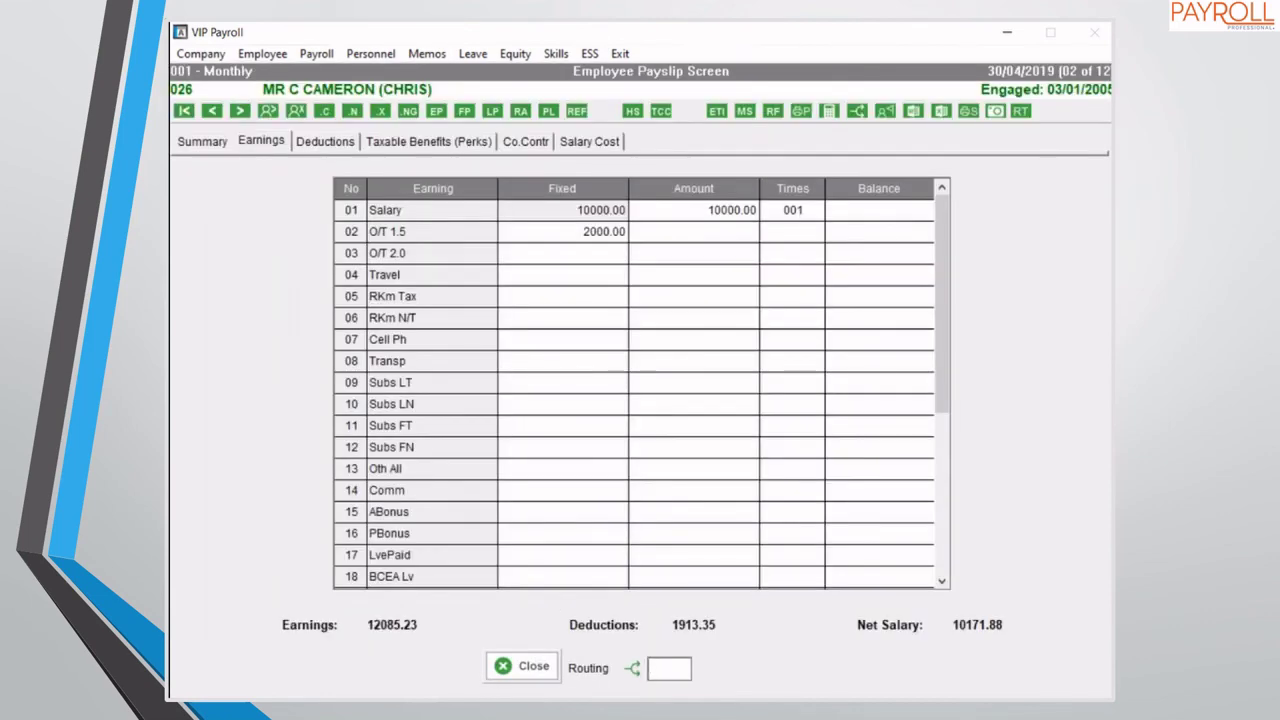
- Review the ProvFnd line in the employee's payslip deductions and company contributions
left_click(325, 142)
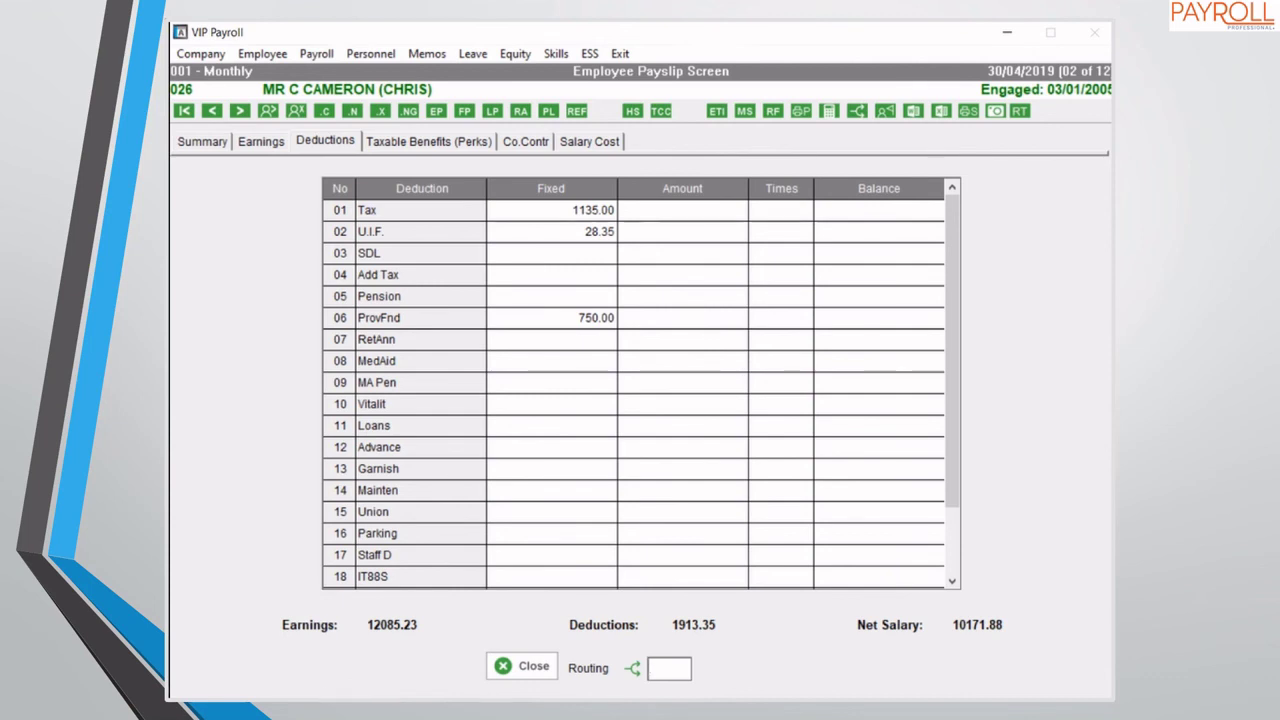
left_click(525, 142)
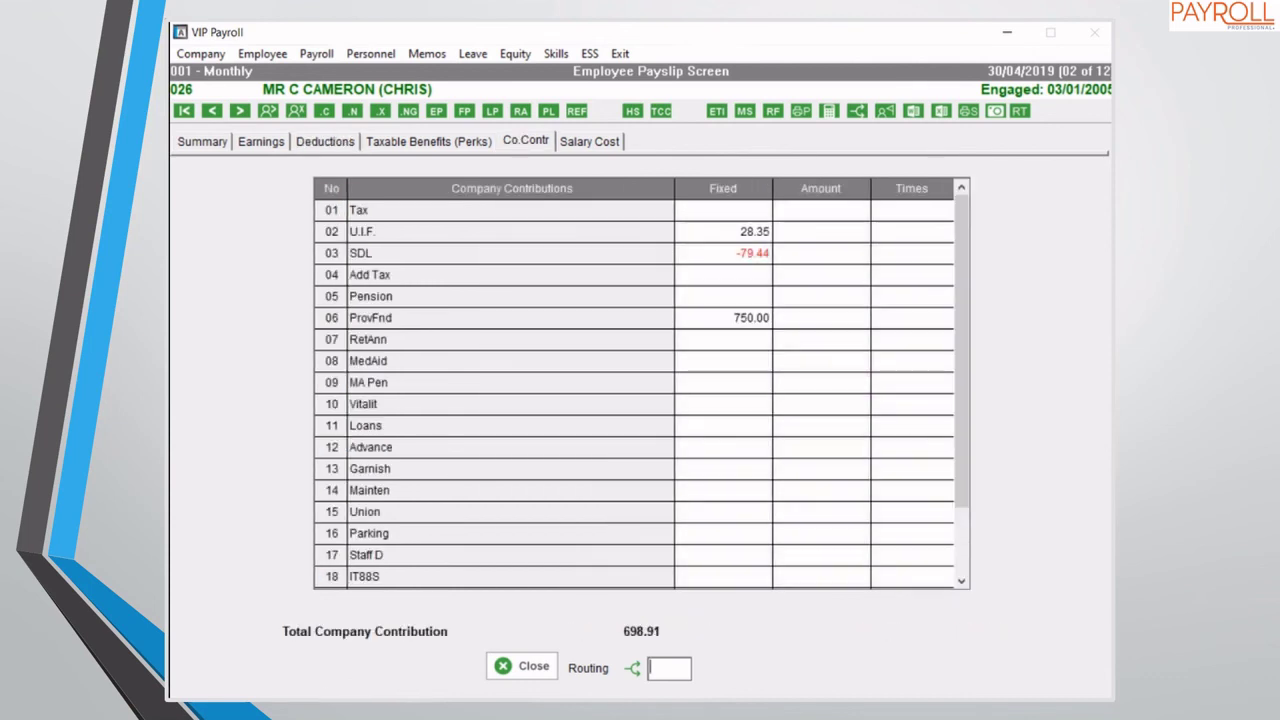